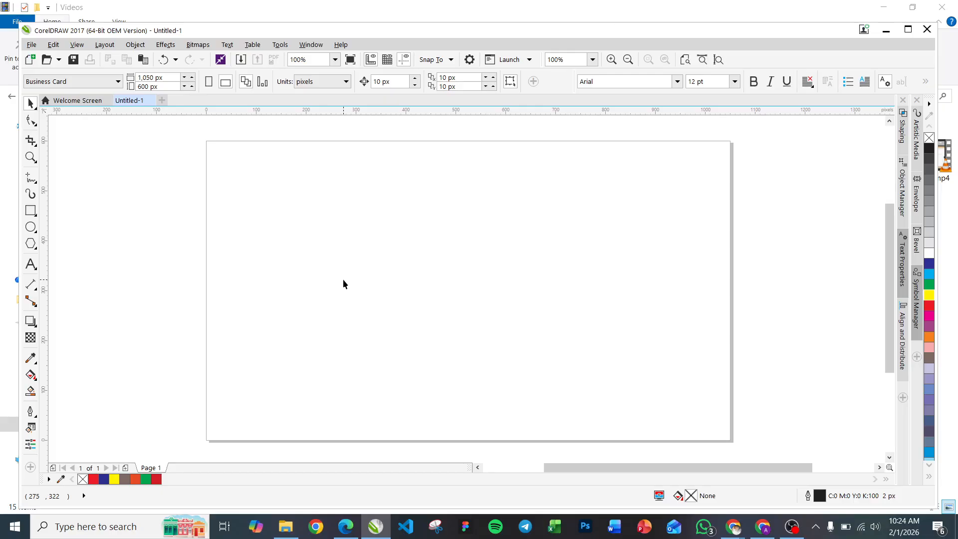
Step: Draw a straight horizontal line about 562 px long near the top of the page and shift it slightly lower
left_click(29, 179)
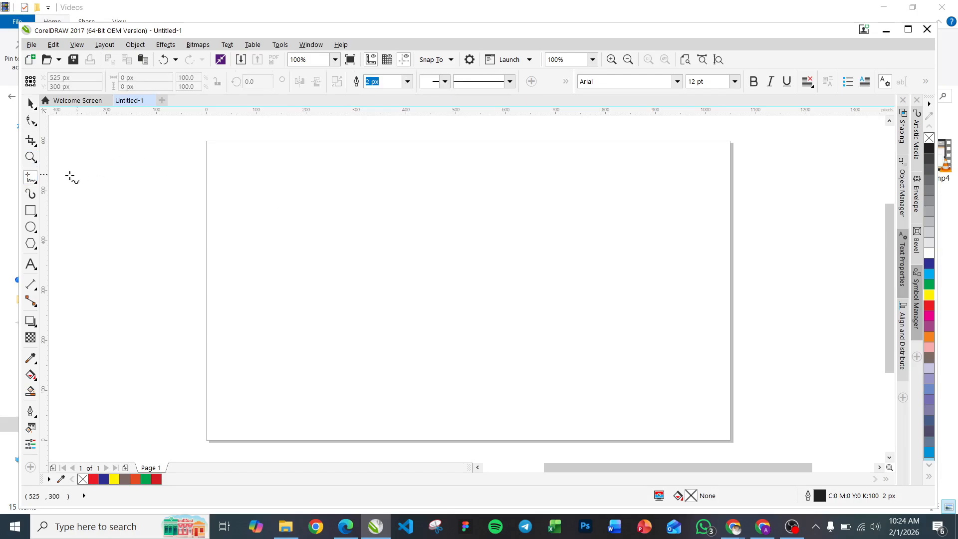
left_click(33, 180)
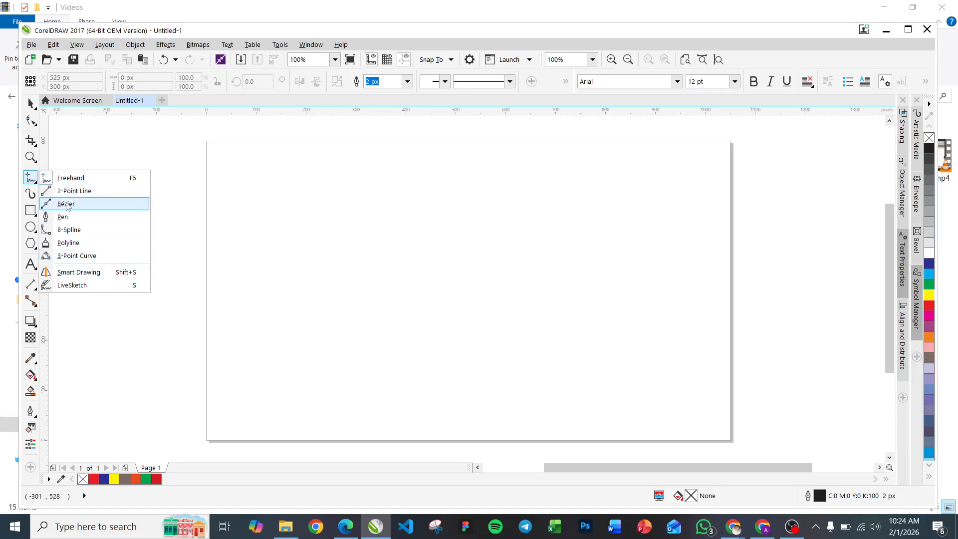
left_click(29, 180)
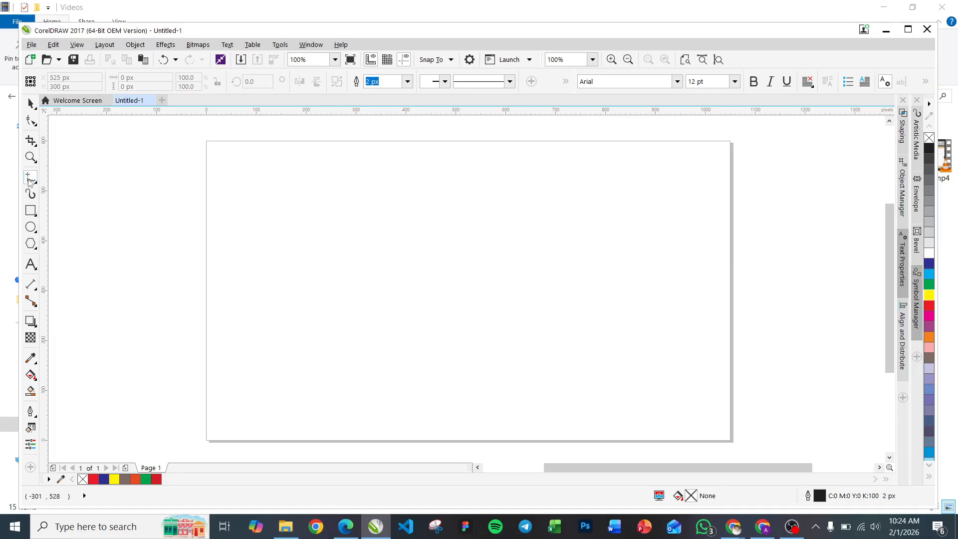
left_click(295, 208)
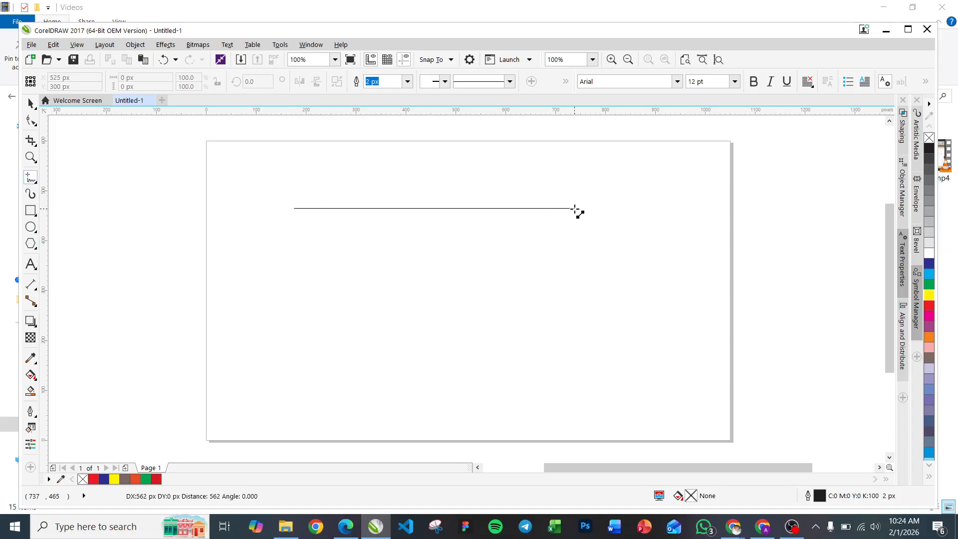
left_click(575, 209)
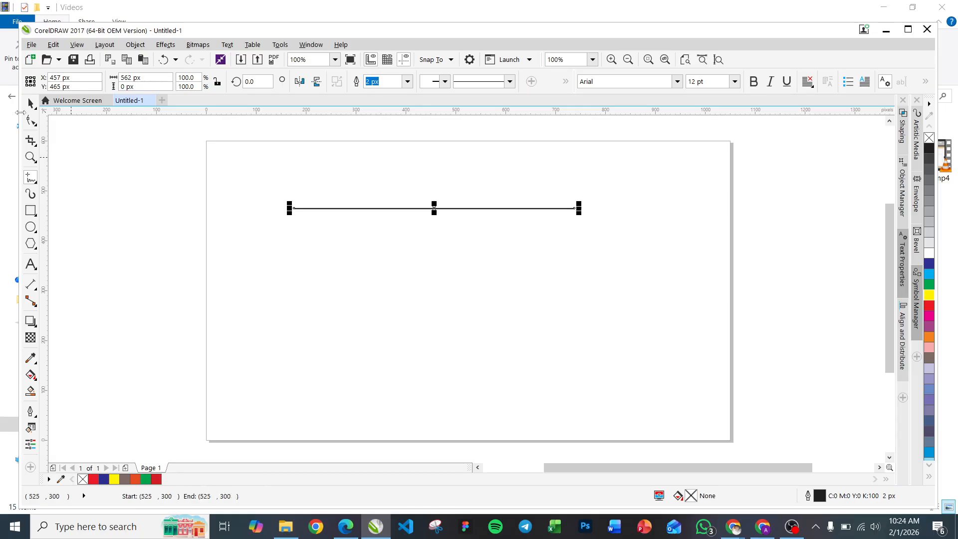
left_click(28, 104)
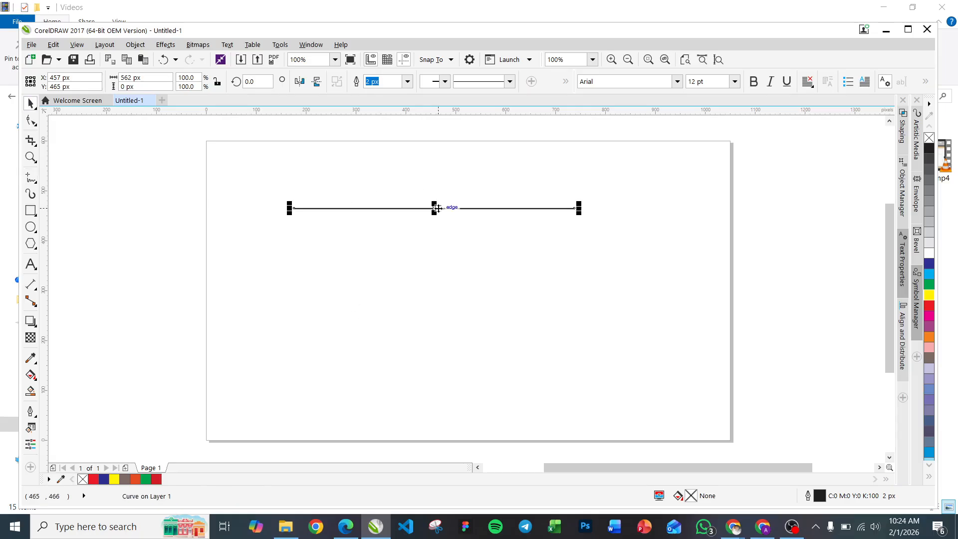
left_click_drag(436, 209, 475, 227)
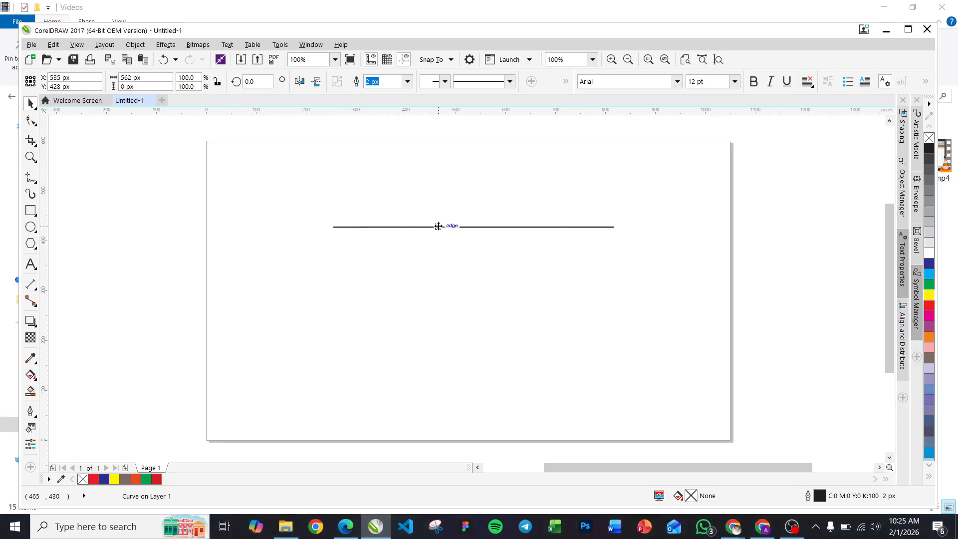
Step: Try converting the line to a curve and bending its middle downward into a U shape, then undo both changes
left_click(30, 120)
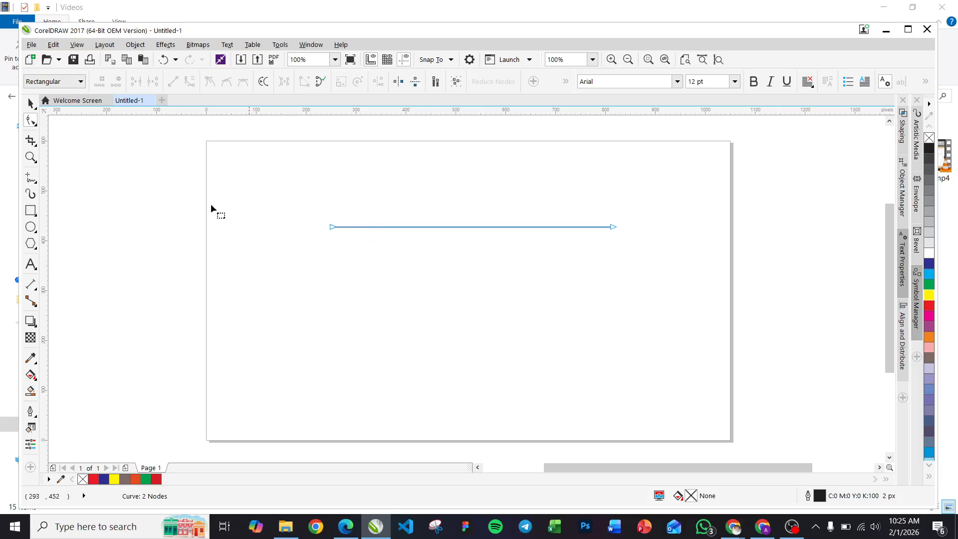
left_click(465, 226)
right_click(465, 226)
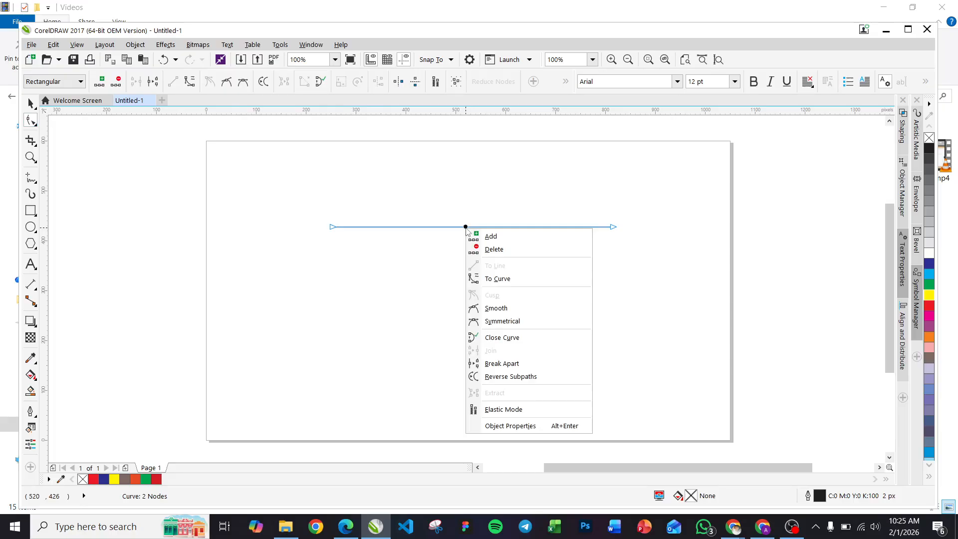
left_click(500, 283)
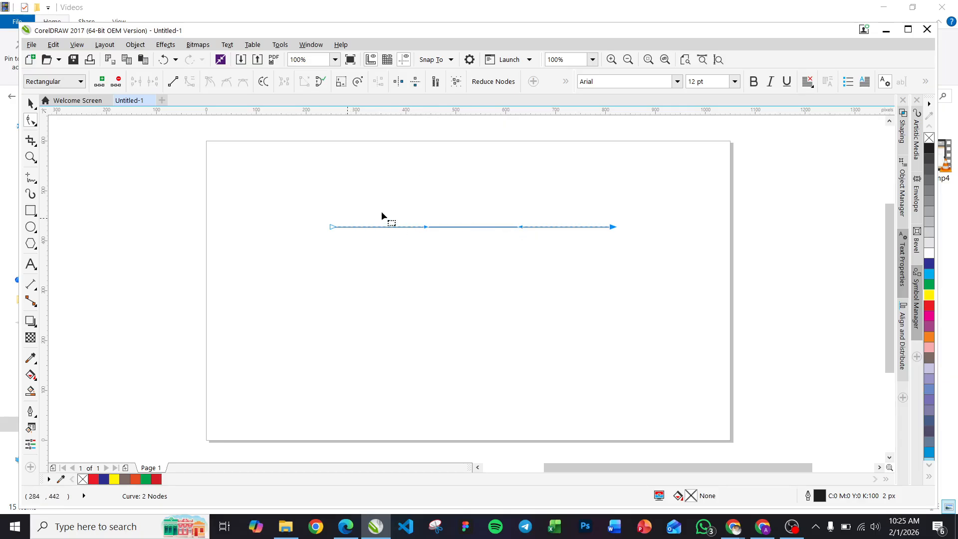
left_click_drag(459, 228, 468, 321)
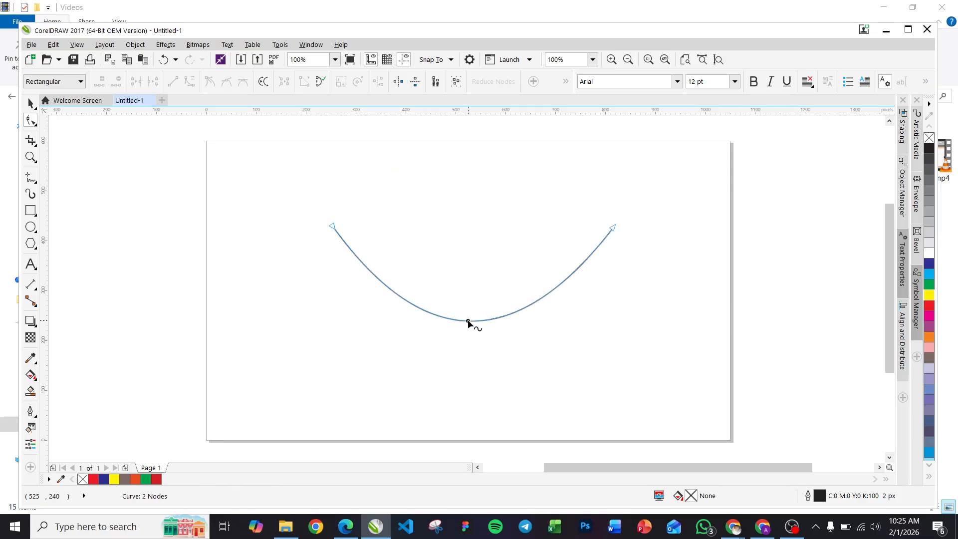
key("ctrl+z")
key("ctrl+z")
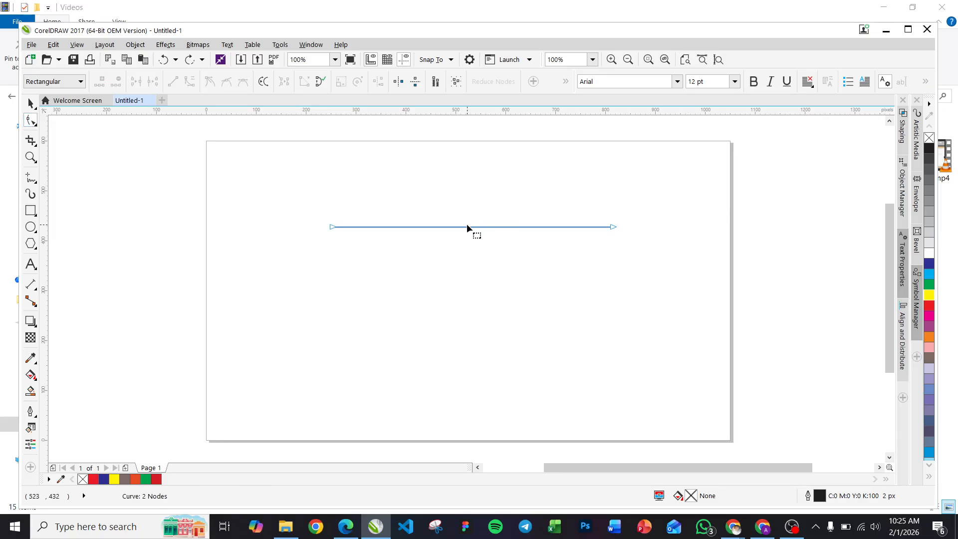
Step: Try converting the line to a curve again and dragging it into a bend, then undo the bend
left_click_drag(471, 228, 474, 235)
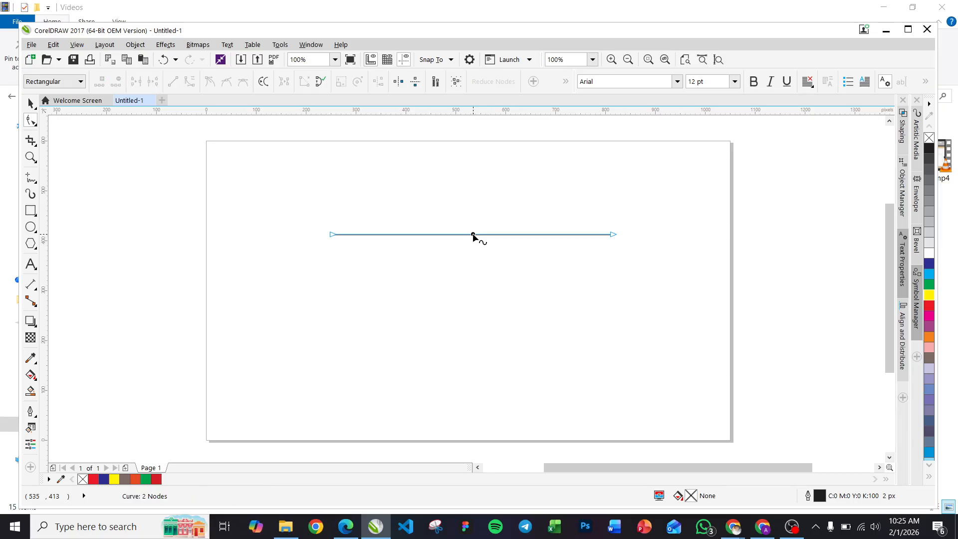
right_click(473, 235)
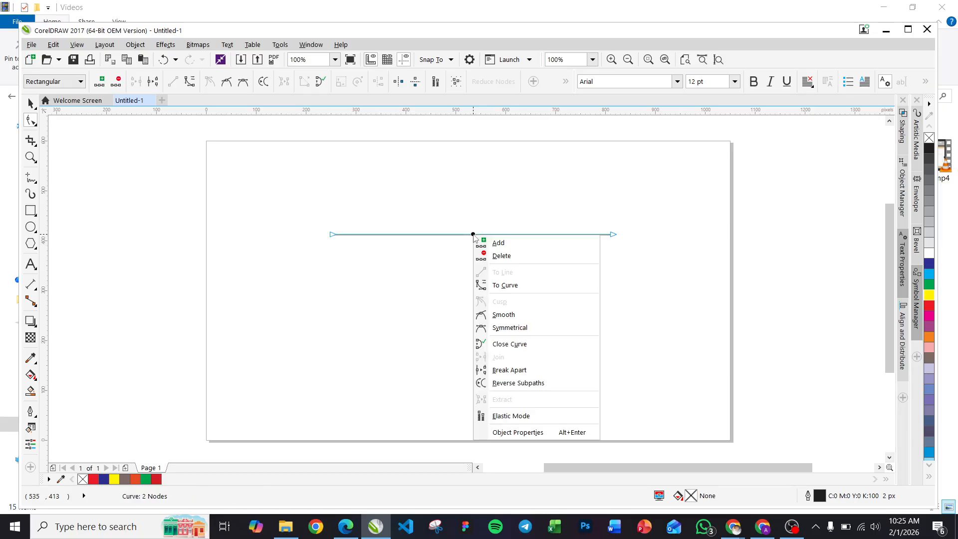
left_click(515, 287)
left_click_drag(470, 235, 307, 317)
key("ctrl+z")
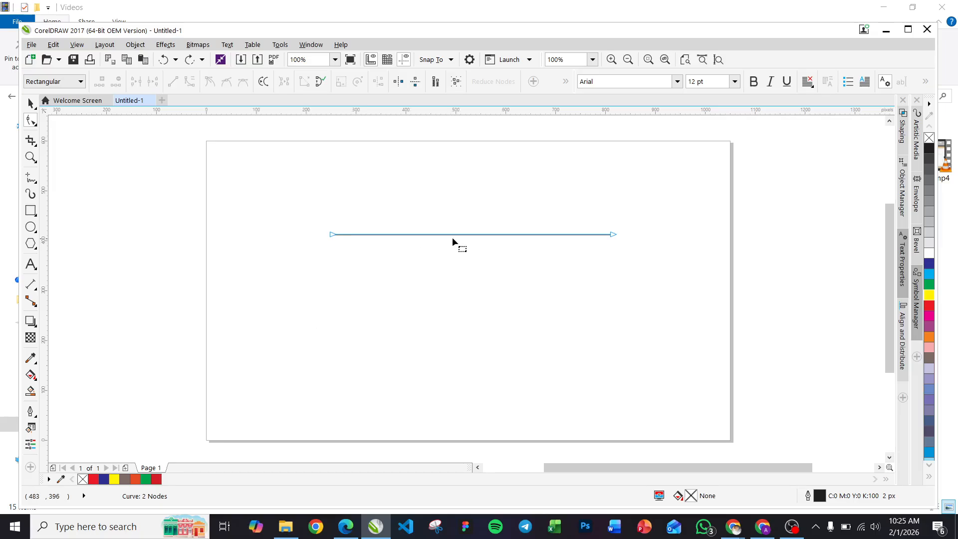
Step: Move the line slightly higher and add a node at its midpoint
left_click_drag(459, 233, 457, 212)
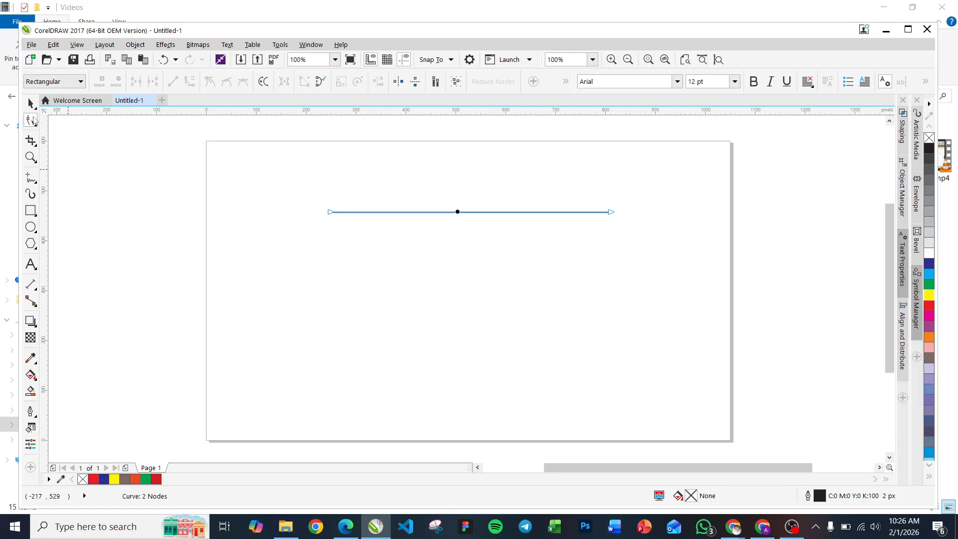
left_click(468, 212)
double_click(467, 213)
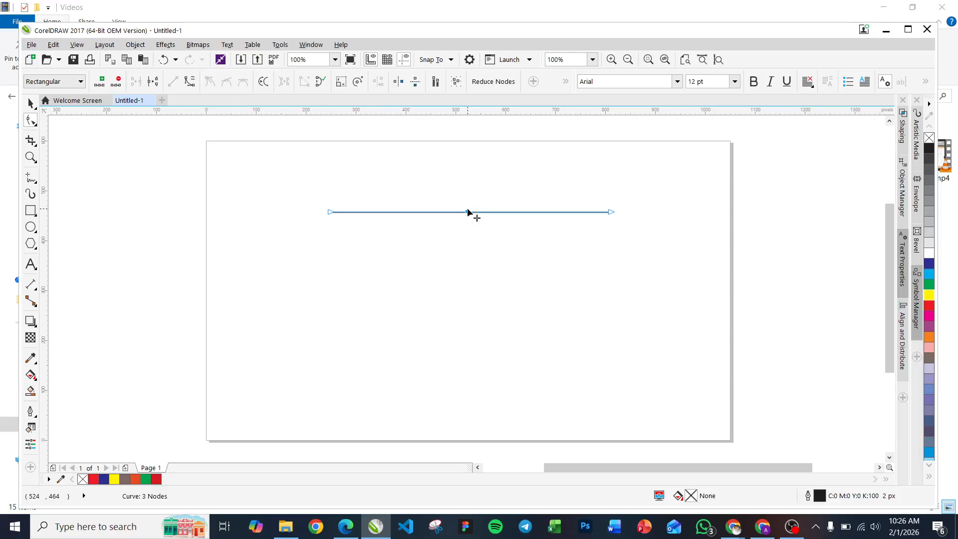
Step: Convert the left segment of the line to a curve and bend it upward into an arch
right_click(397, 212)
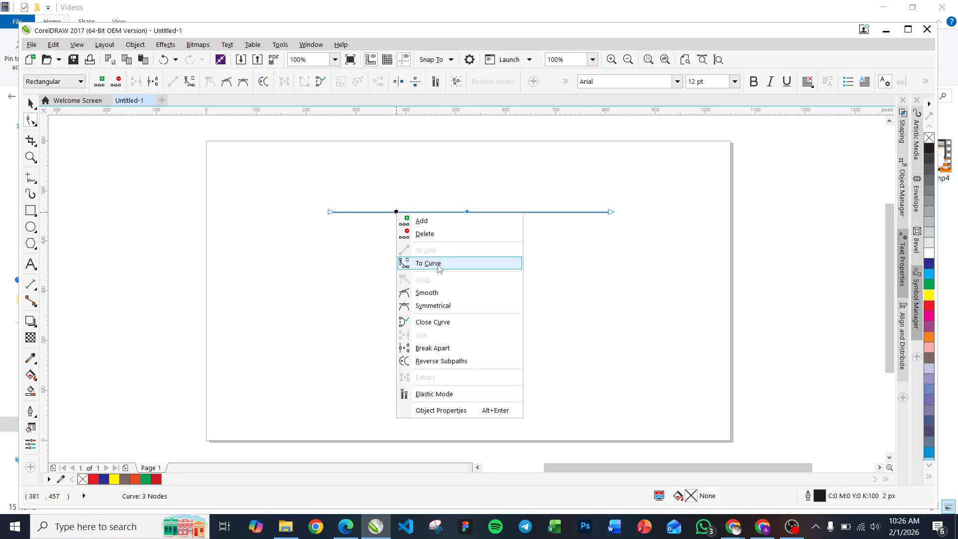
left_click(440, 268)
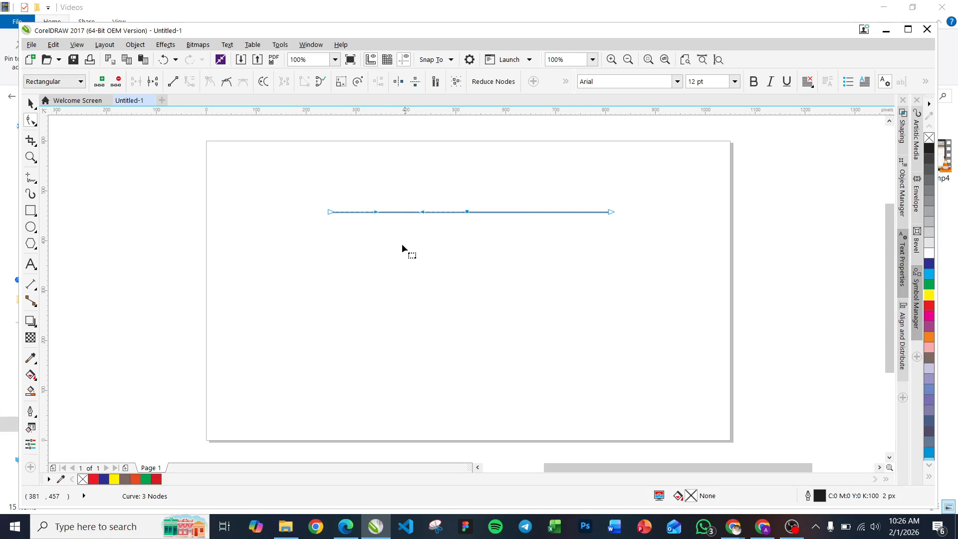
left_click(398, 211)
left_click_drag(400, 213, 395, 169)
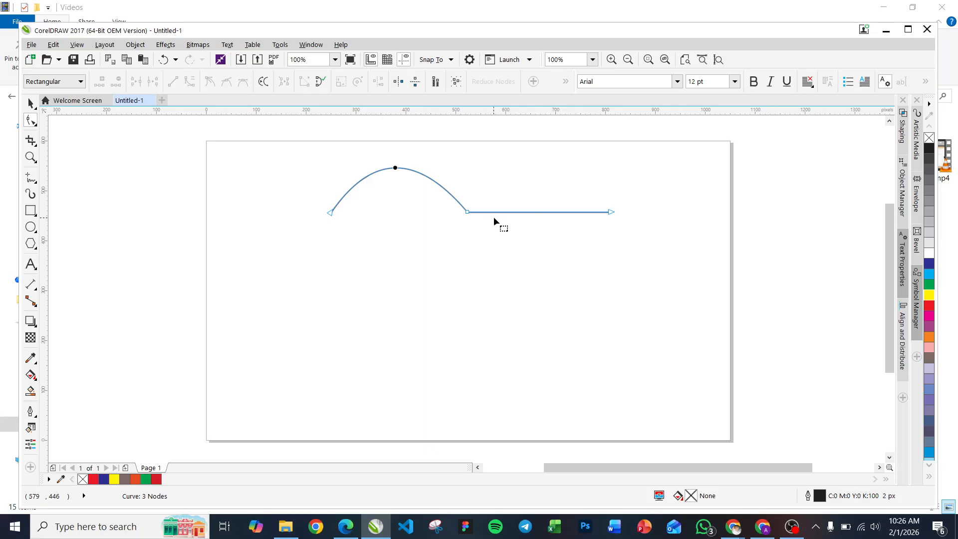
Step: Convert the right segment to a curve and bend it downward to form a wave
right_click(532, 212)
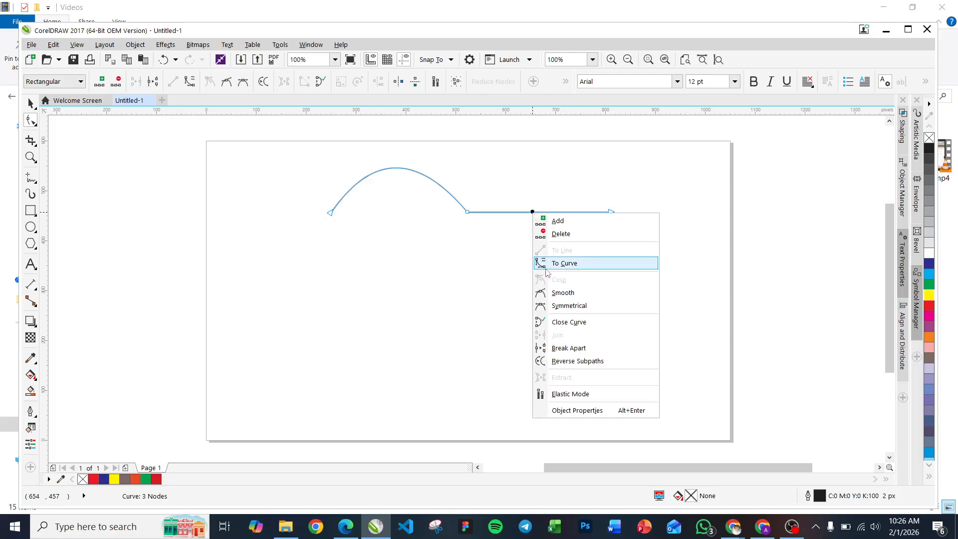
left_click(559, 265)
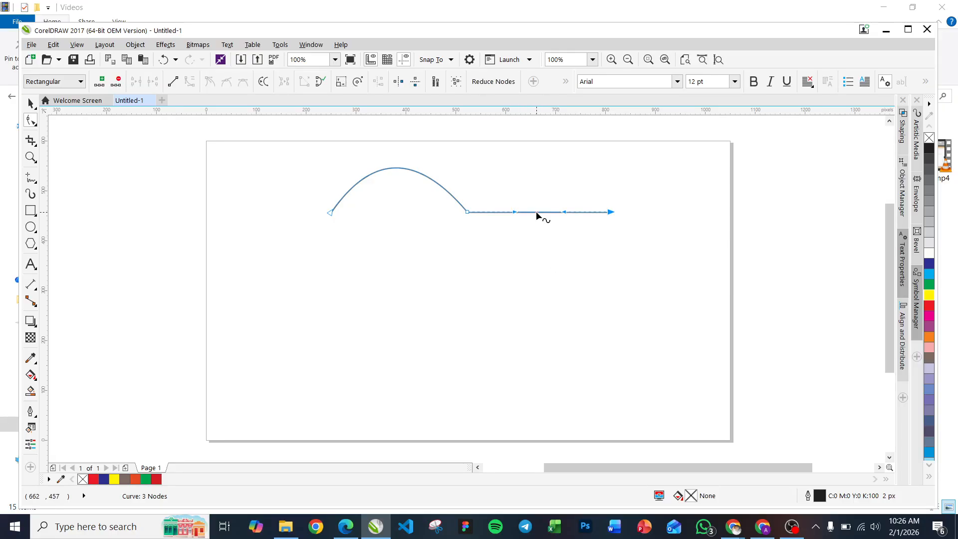
left_click_drag(536, 213, 539, 255)
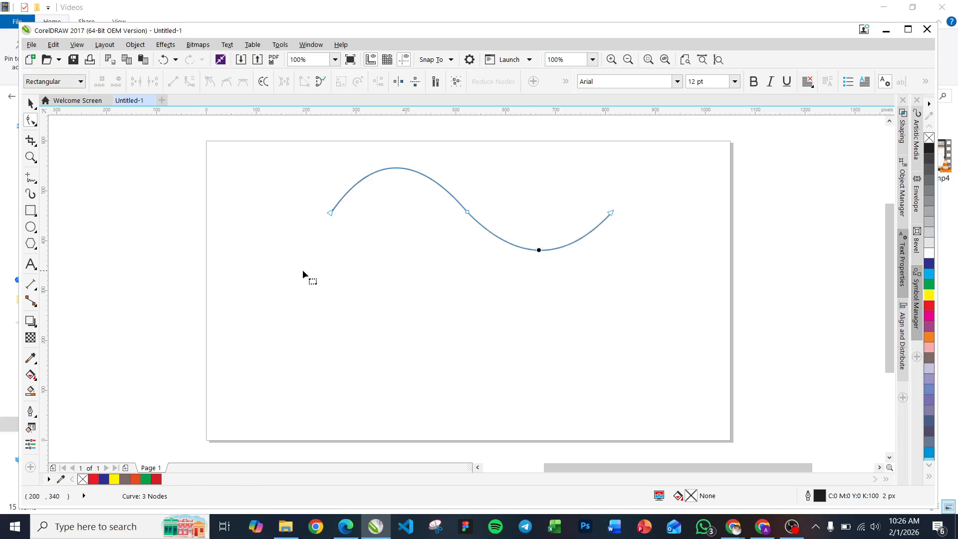
Step: Try deleting the wave's middle node, then undo the edits back to a straight line
left_click(468, 213)
key("Delete")
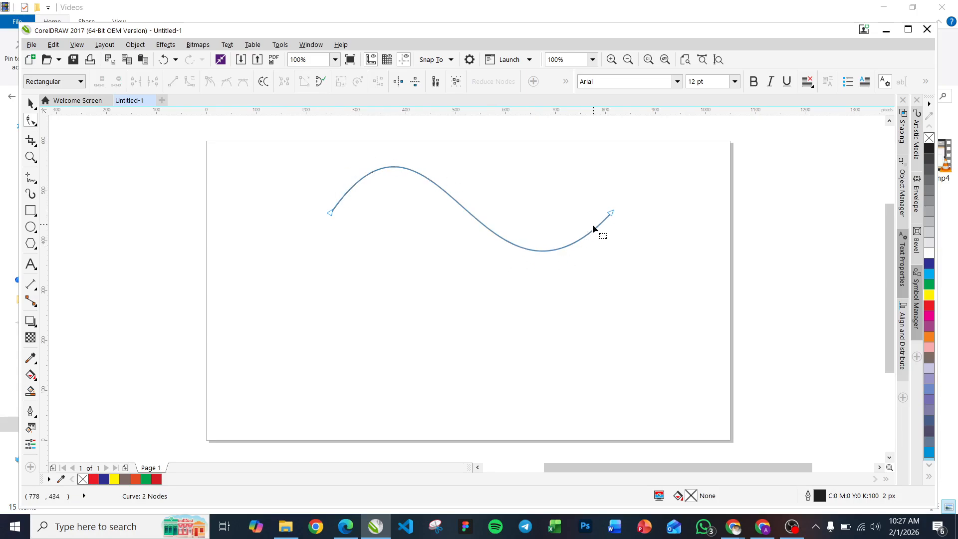
key("ctrl+z")
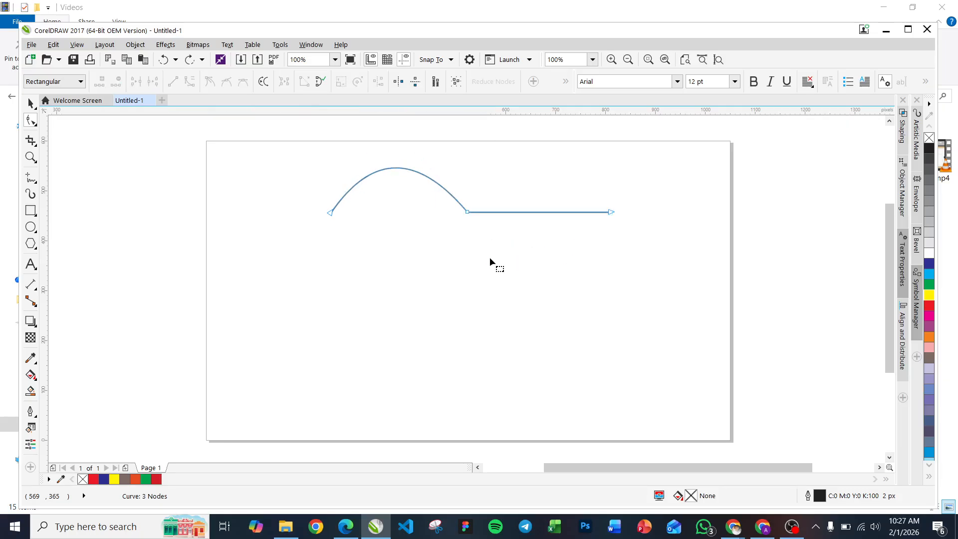
key("ctrl+z")
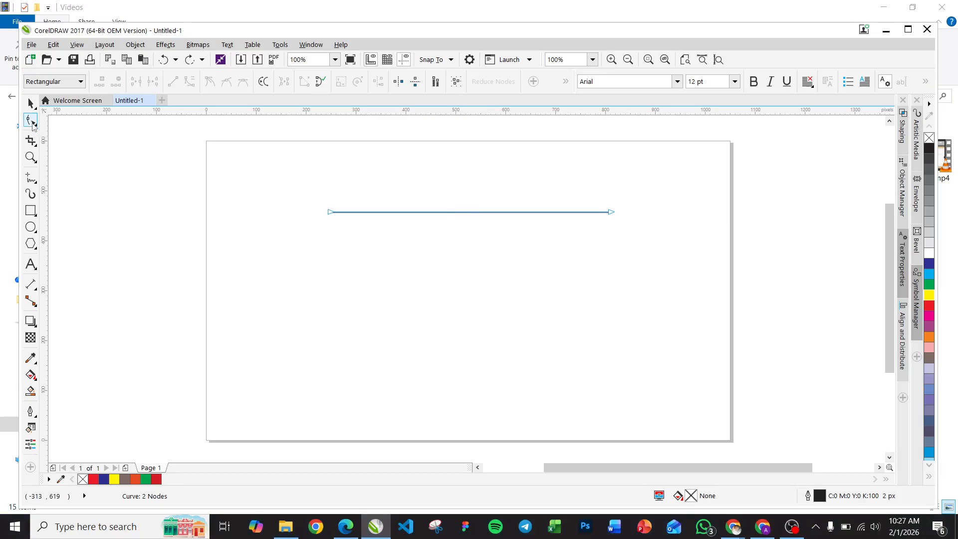
Step: Convert the line to a curve with a middle node and drag its left part down into an S-shaped wave
right_click(459, 211)
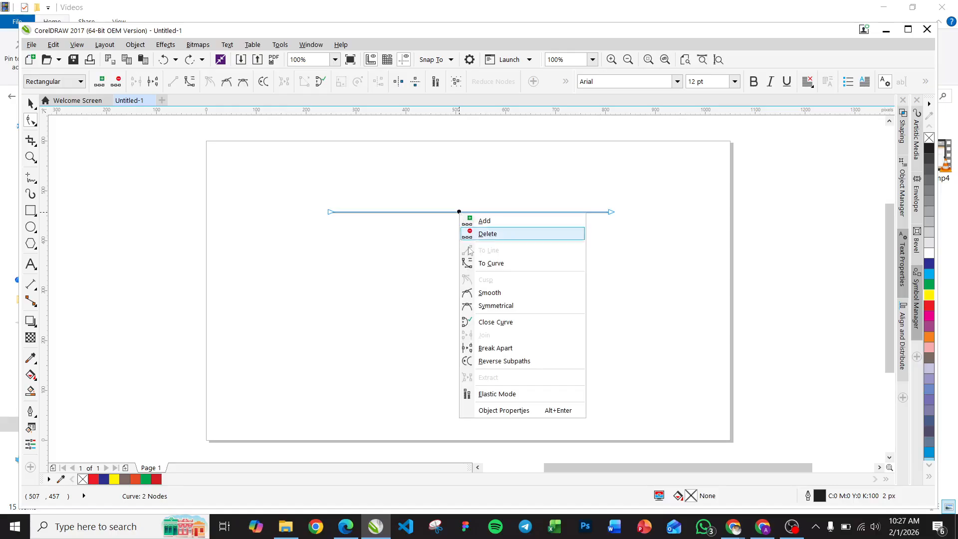
left_click(491, 264)
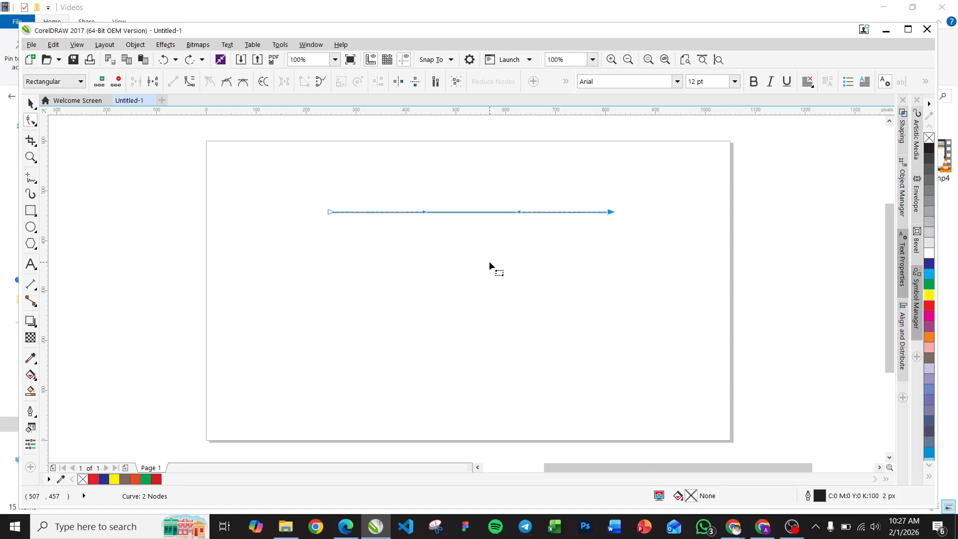
double_click(472, 211)
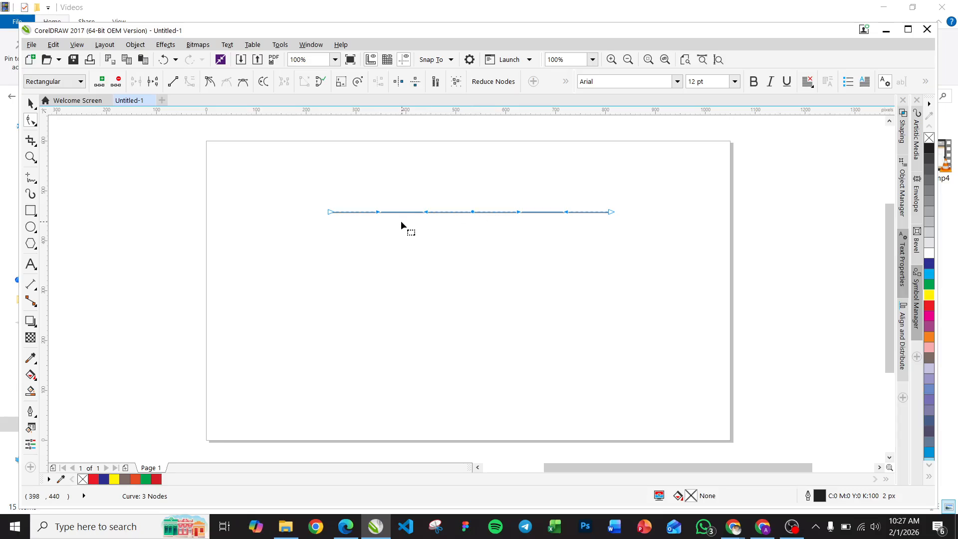
left_click_drag(401, 213, 438, 239)
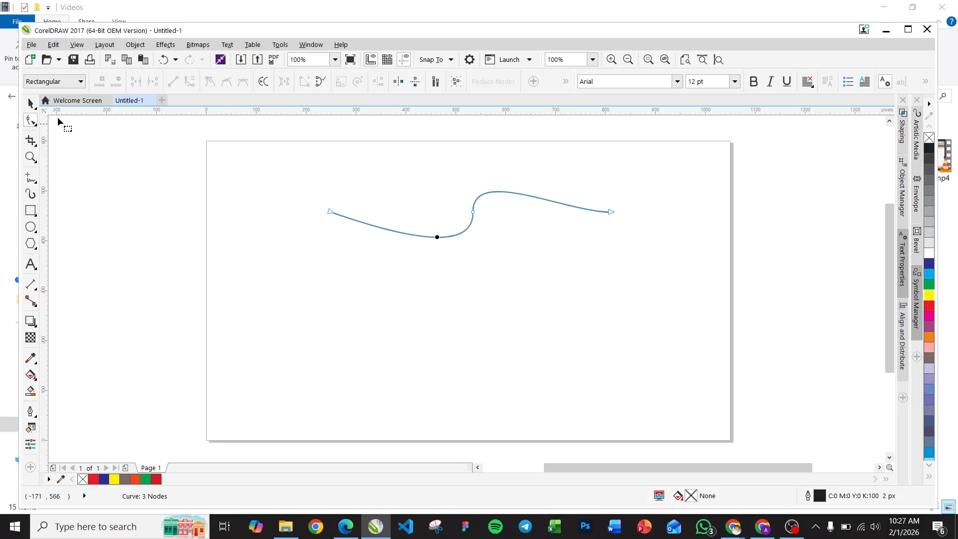
Step: Select the wavy curve and delete it
left_click(31, 103)
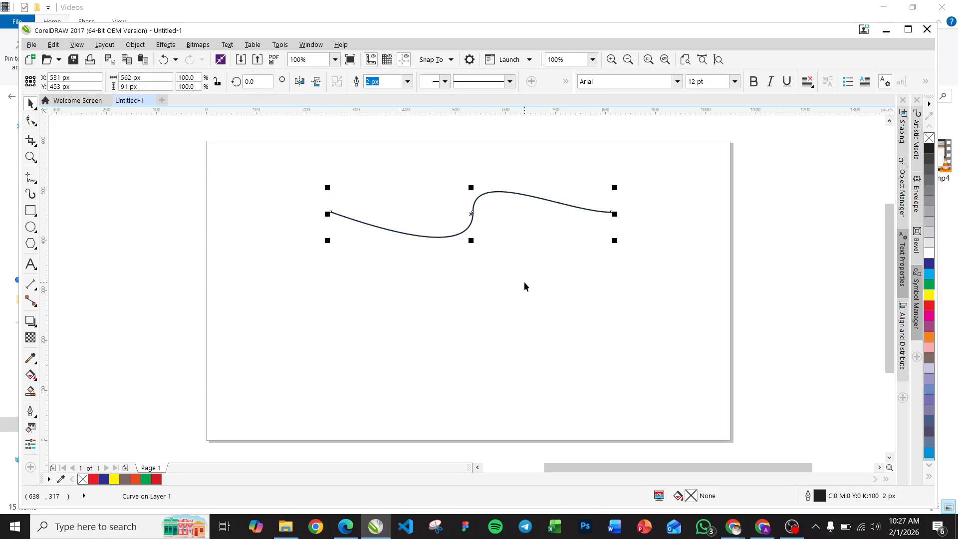
left_click(522, 281)
left_click(464, 234)
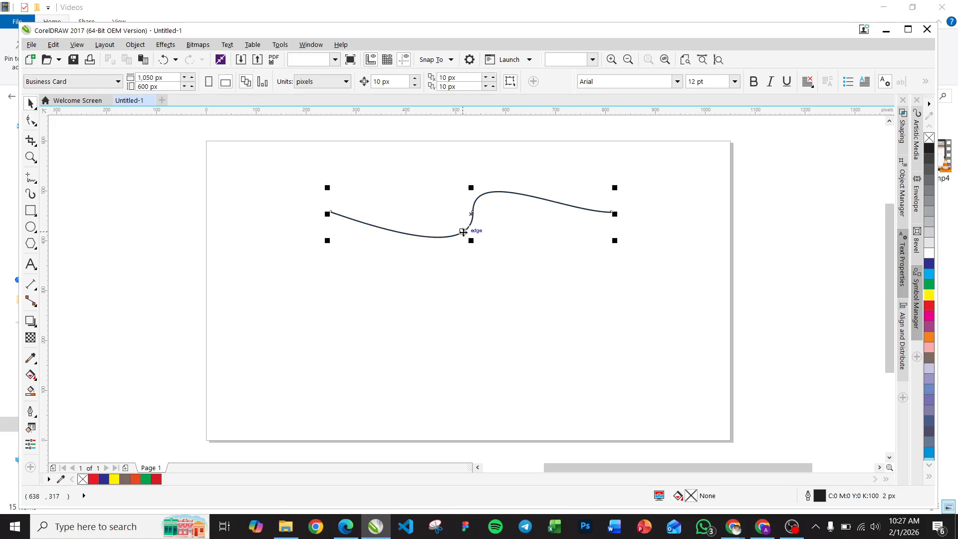
key("Delete")
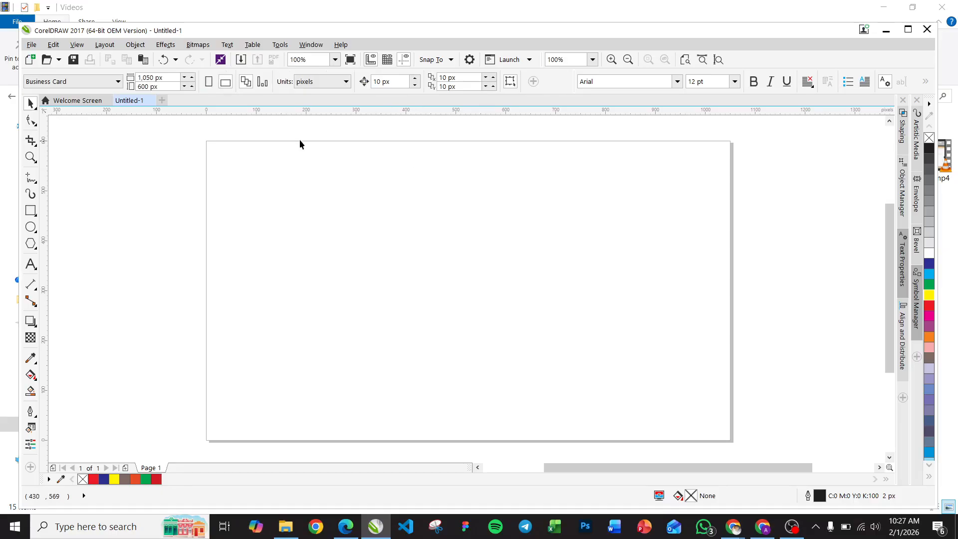
Step: Create a rectangle covering the whole page and fill it with magenta
double_click(29, 212)
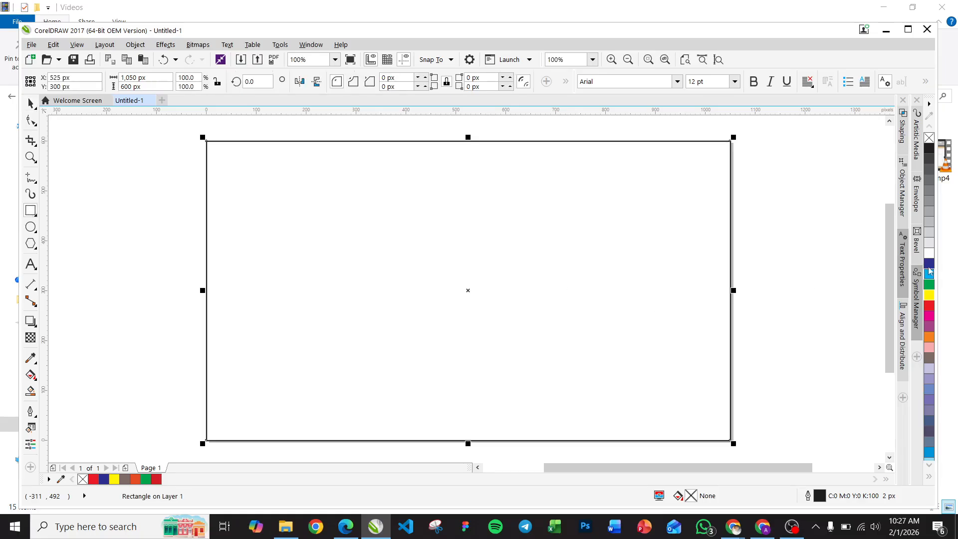
left_click(929, 305)
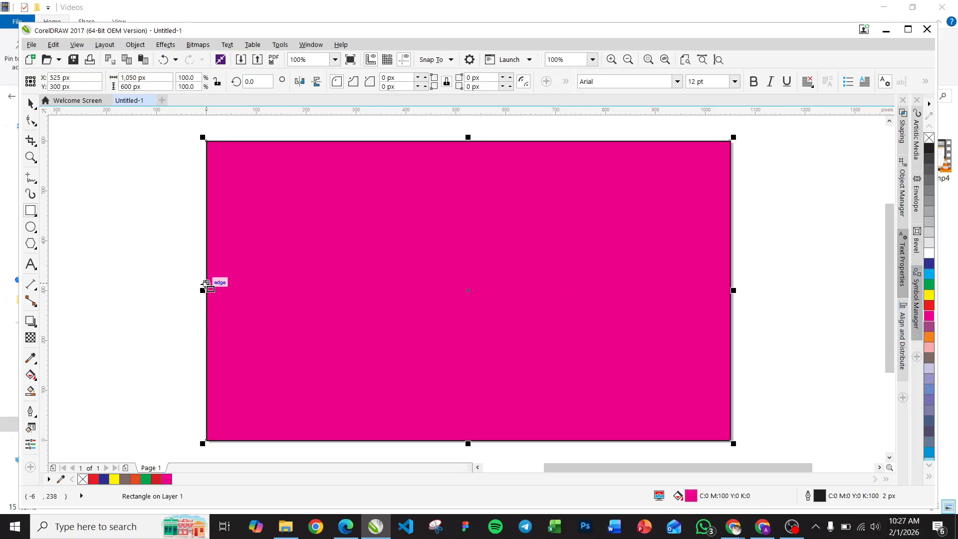
Step: Draw a second rectangle spanning the lower half of the page, about 1,050 by 319 px
left_click_drag(207, 282, 730, 440)
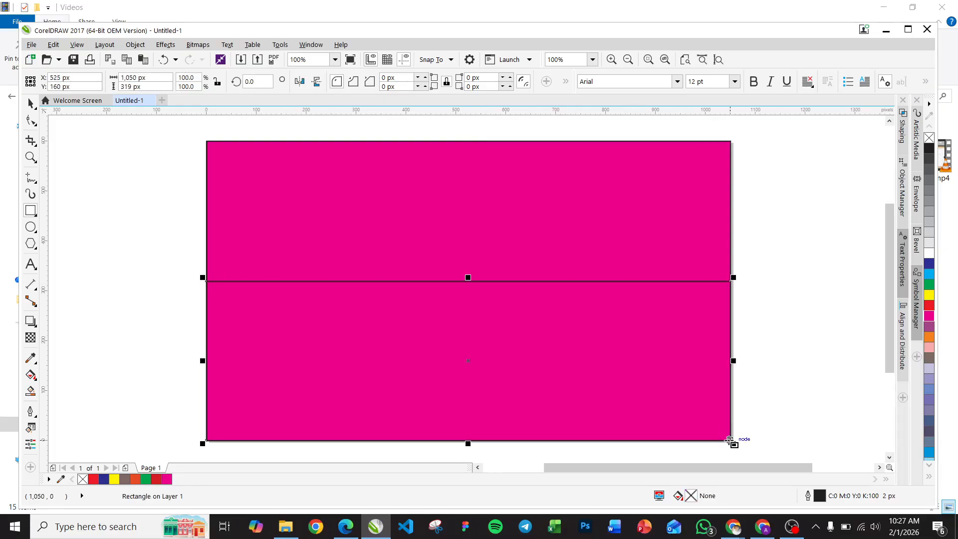
Step: Fill the lower-half rectangle with green and deselect everything
left_click(929, 286)
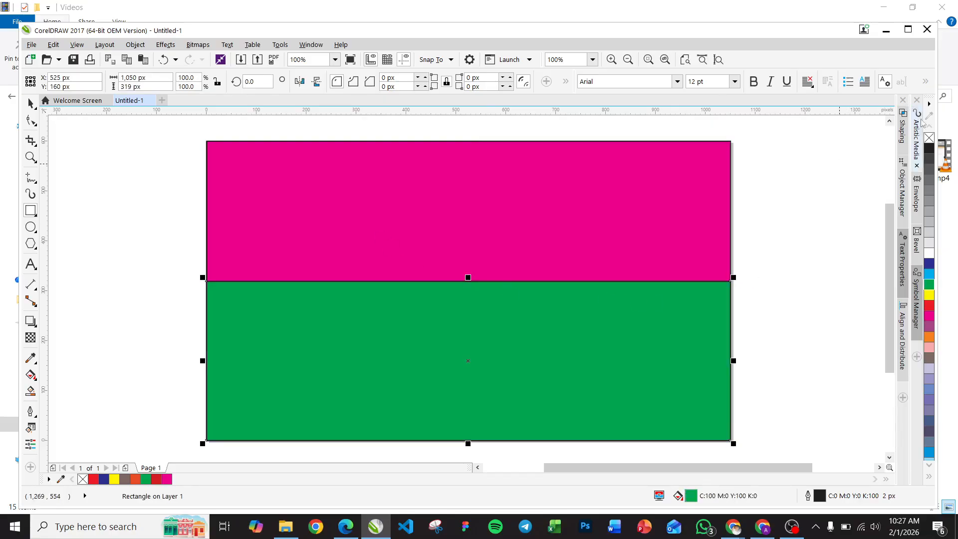
left_click(584, 205)
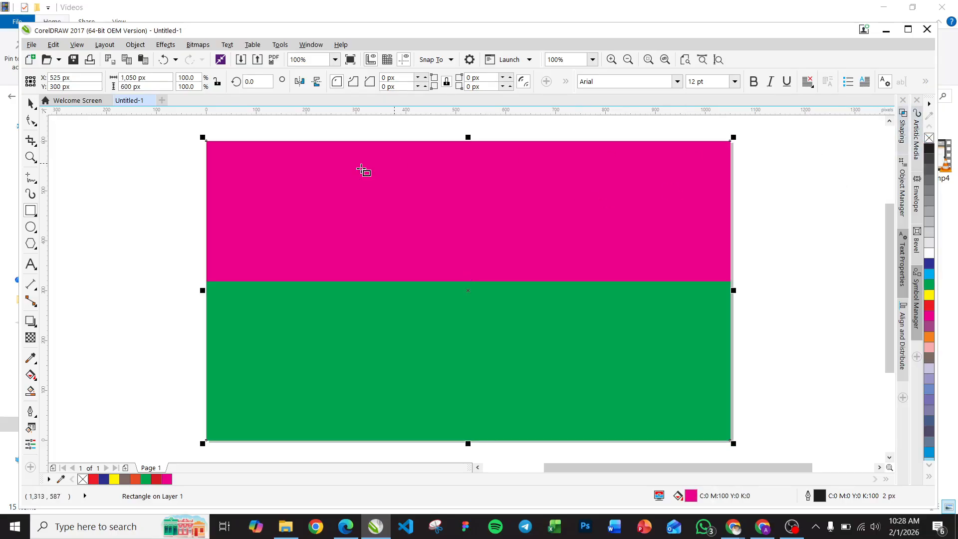
left_click(30, 104)
left_click(143, 238)
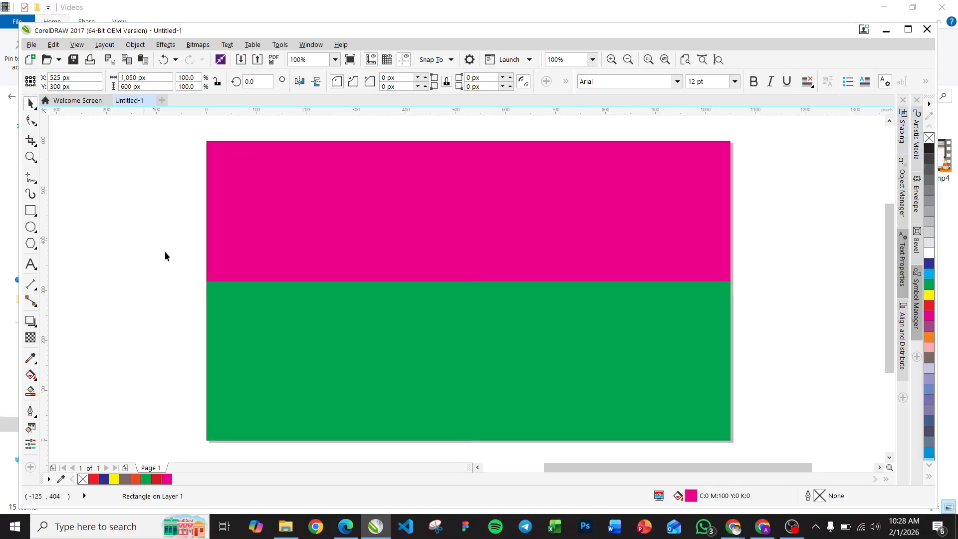
Step: Select the green rectangle with the Shape tool and convert it to curves
left_click(420, 349)
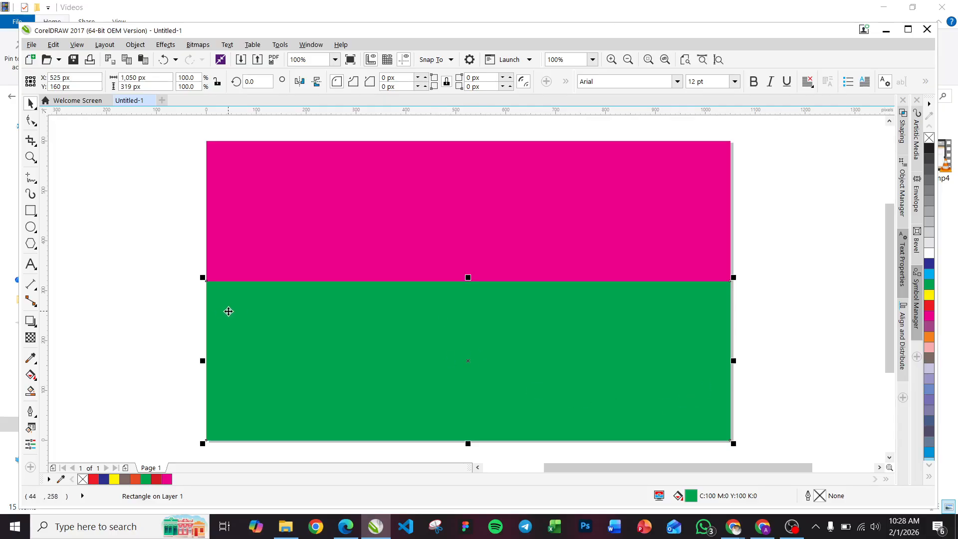
left_click(31, 120)
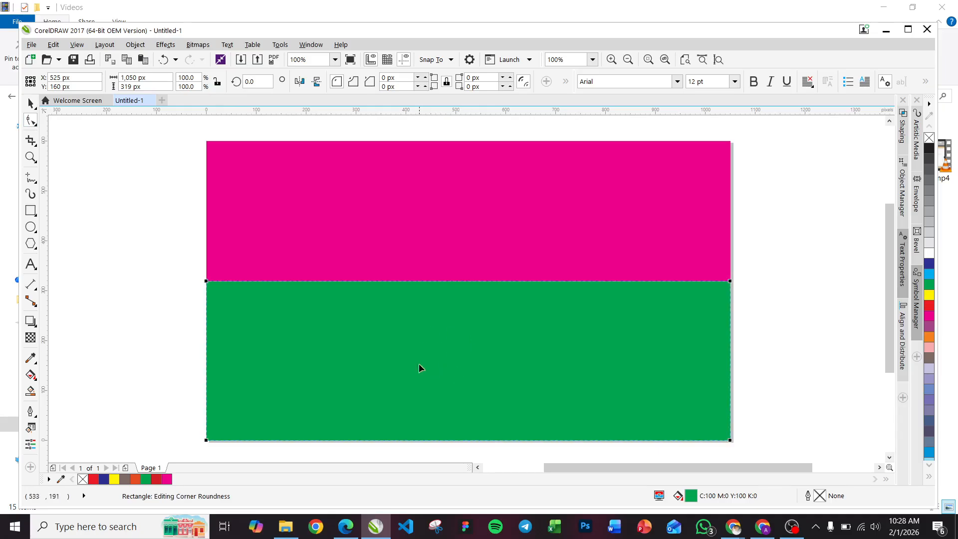
right_click(437, 370)
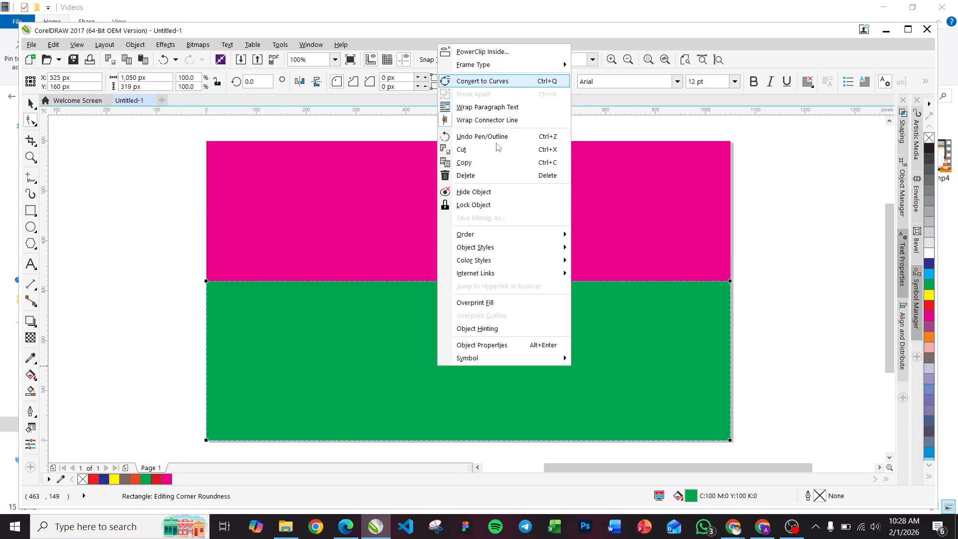
left_click(494, 81)
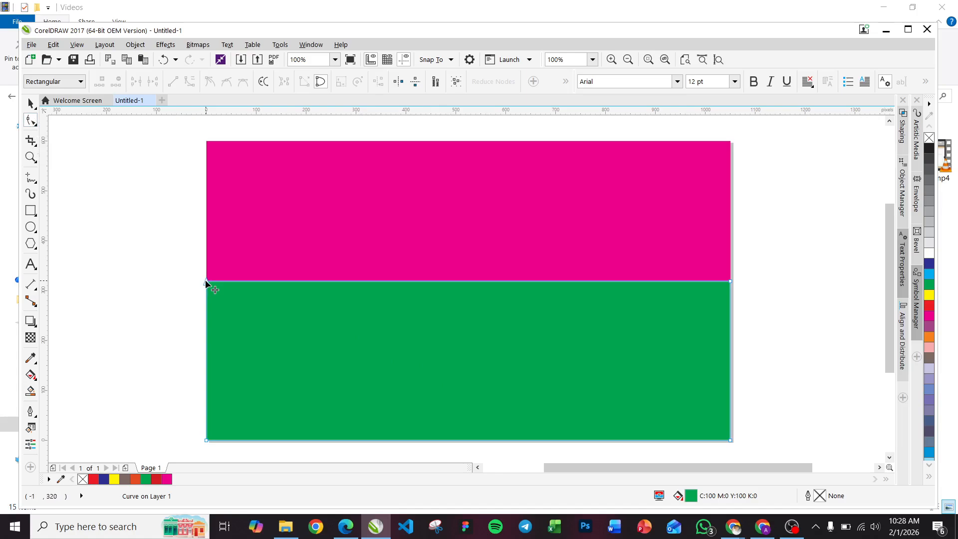
Step: Drag the green shape's top-right node down to its bottom-right corner, giving it a diagonal top edge
left_click_drag(207, 281, 206, 406)
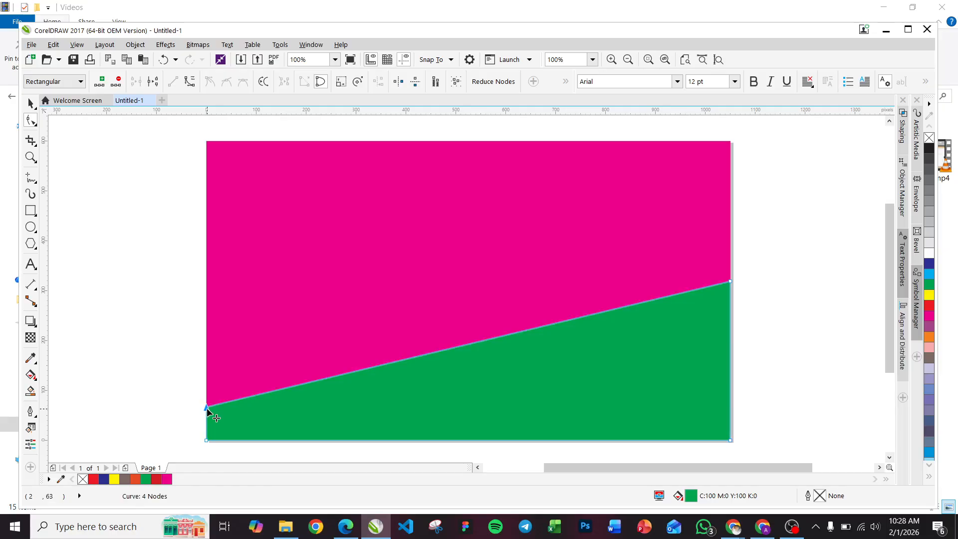
key("ctrl+z")
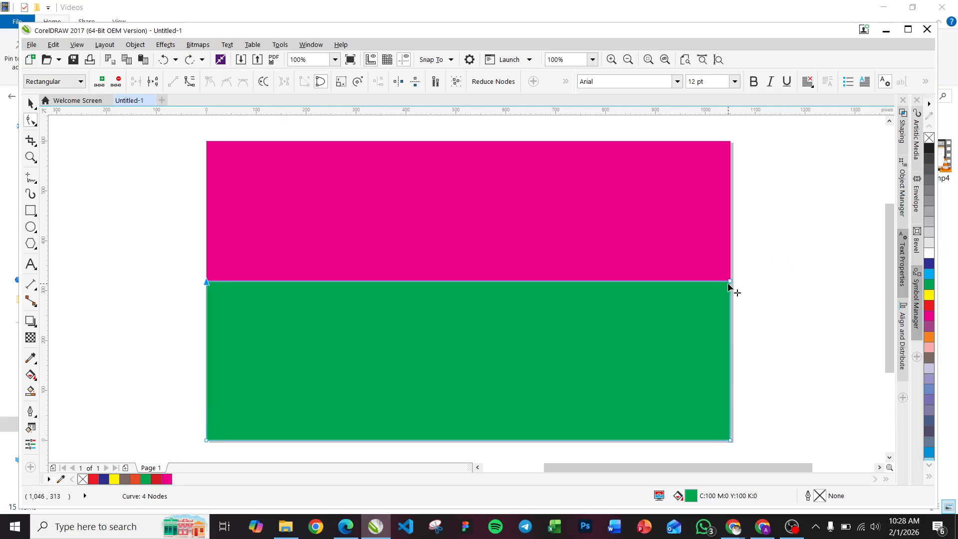
left_click_drag(728, 282, 734, 442)
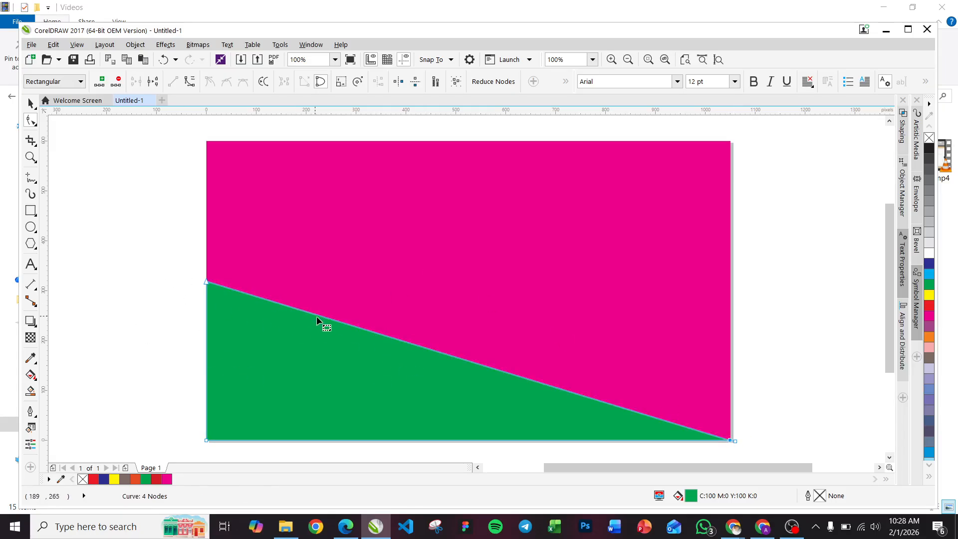
Step: Add a node at the middle of the green shape's diagonal edge
left_click(453, 358)
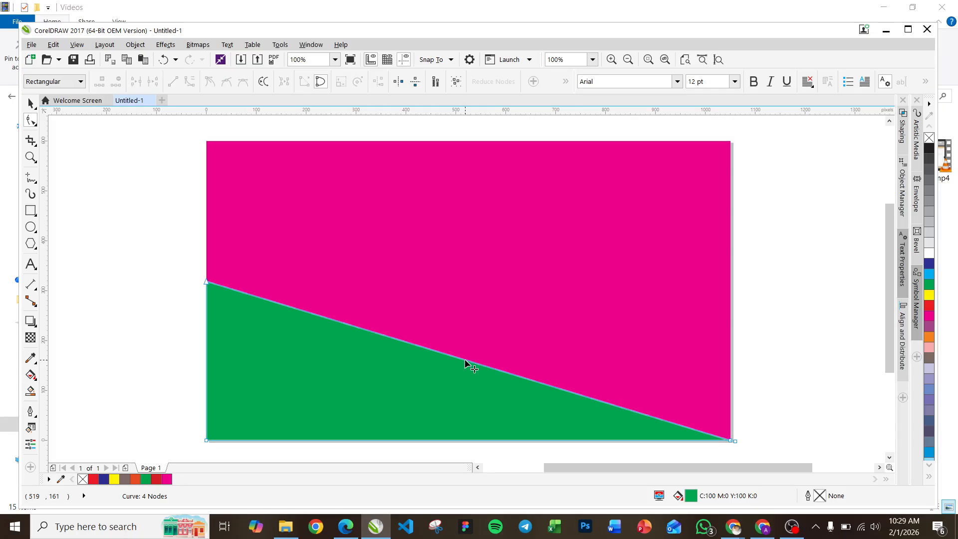
left_click(464, 360)
key("plus")
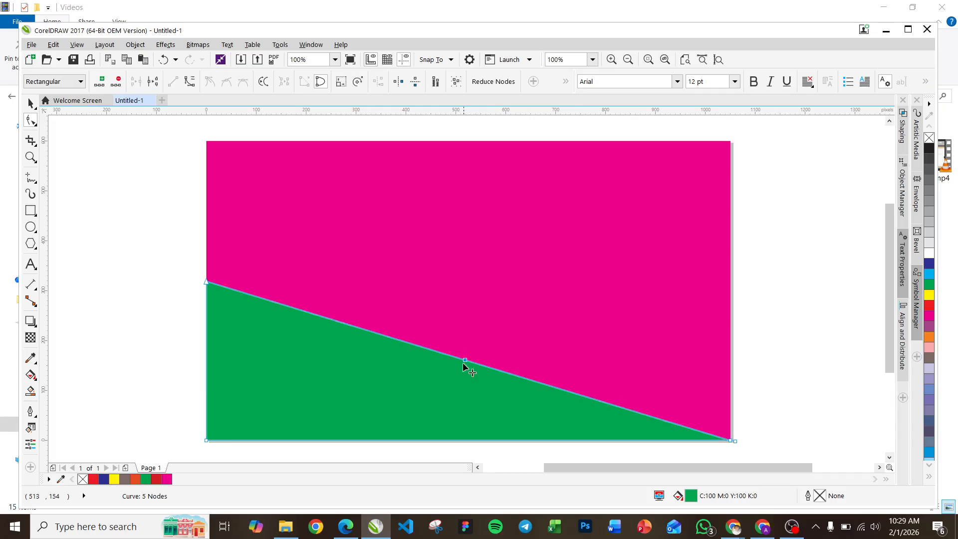
Step: Convert the left half of the diagonal edge to a curve and bend it upward into a hump
right_click(319, 315)
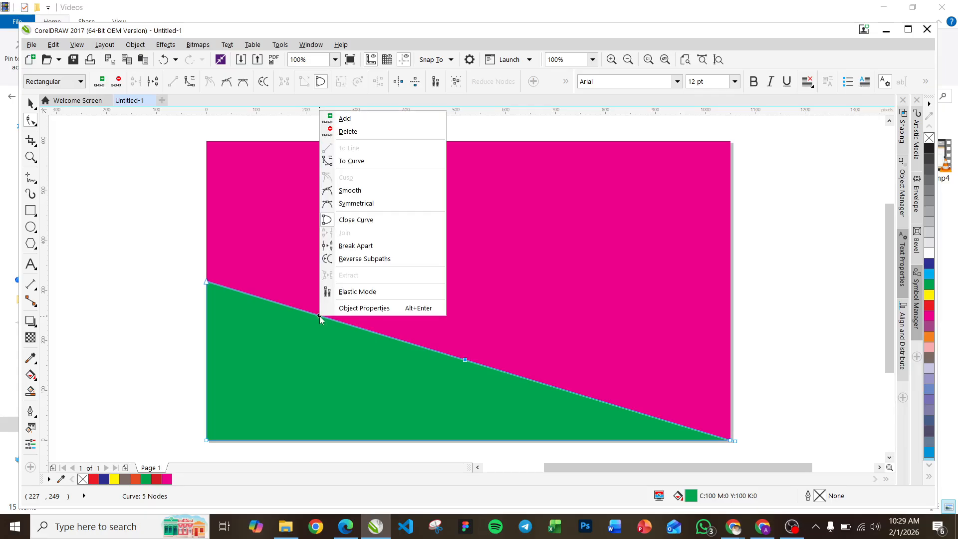
left_click(355, 161)
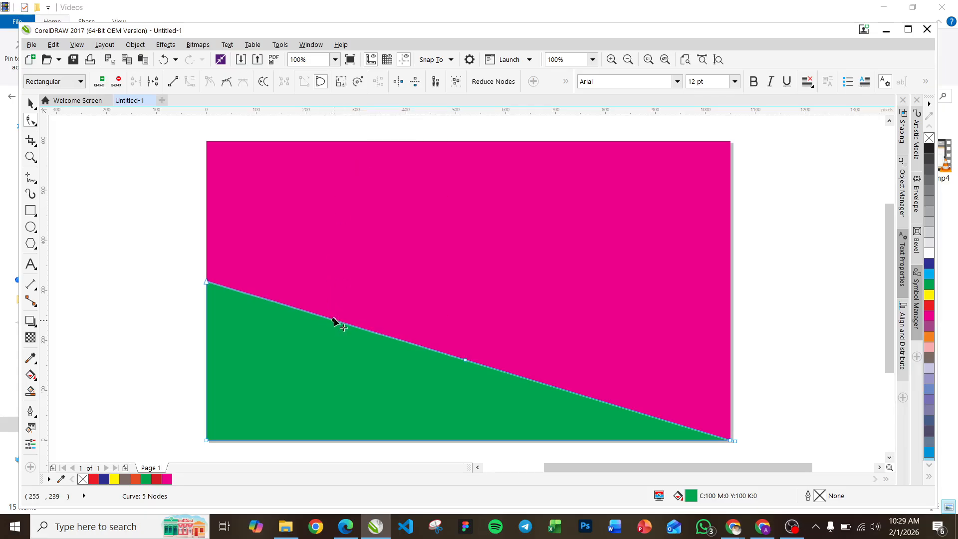
left_click_drag(335, 322, 348, 280)
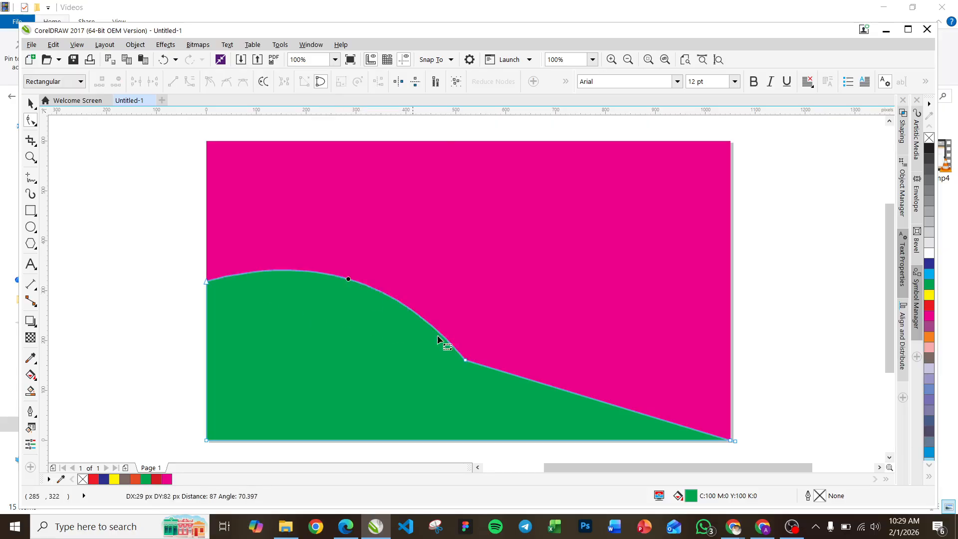
Step: Convert the right half of the diagonal edge to a curve and bend it downward into a smooth wave
right_click(559, 389)
left_click(590, 232)
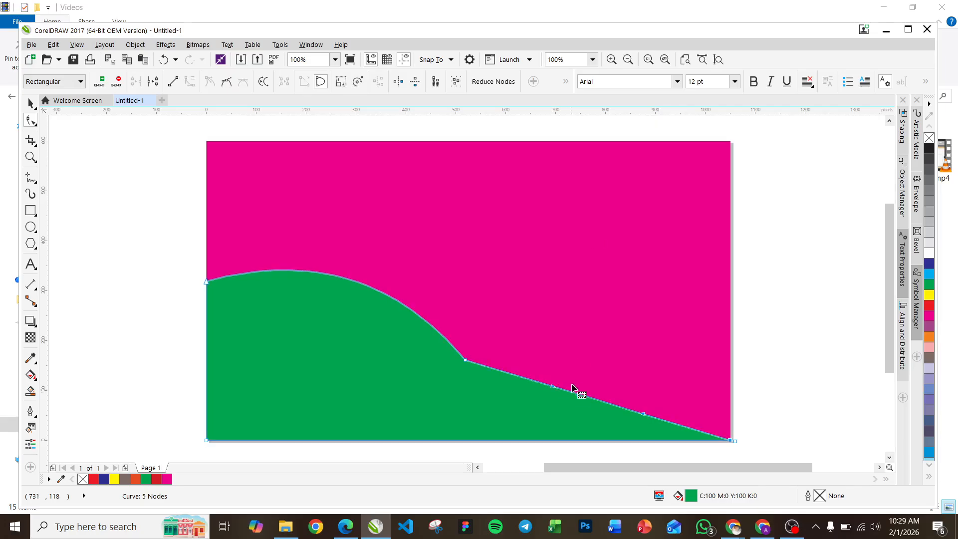
left_click_drag(573, 393, 550, 419)
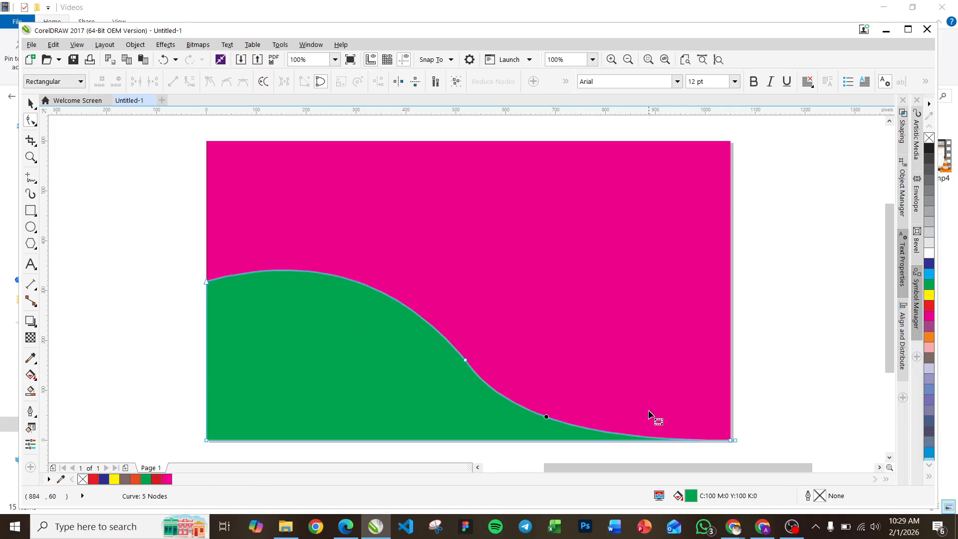
Step: Select the wavy shape with the Pick tool and fill it with red
left_click(30, 103)
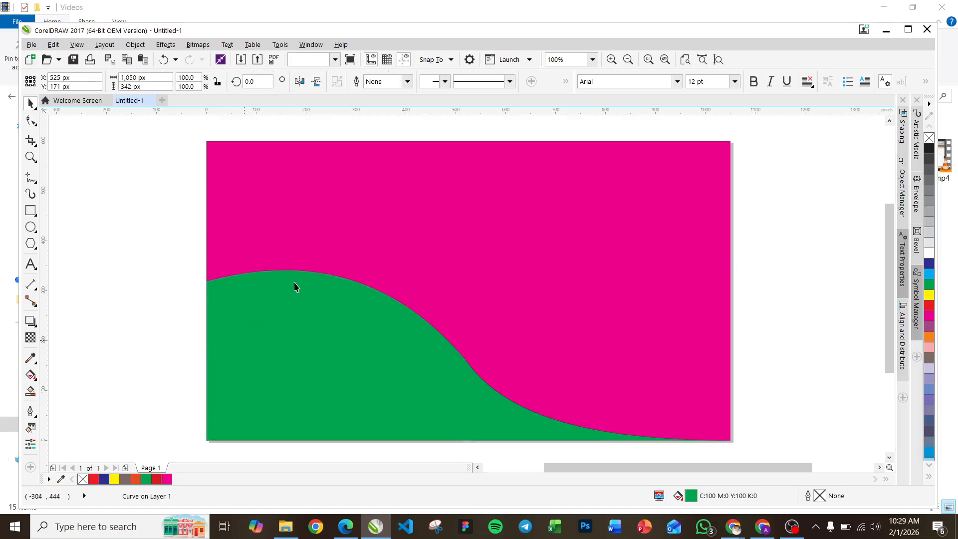
key("Escape")
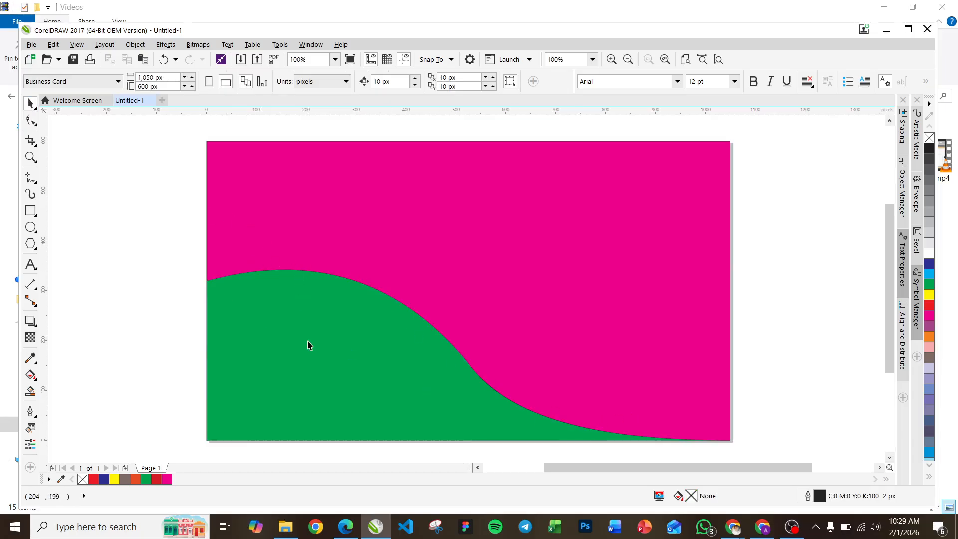
left_click(367, 327)
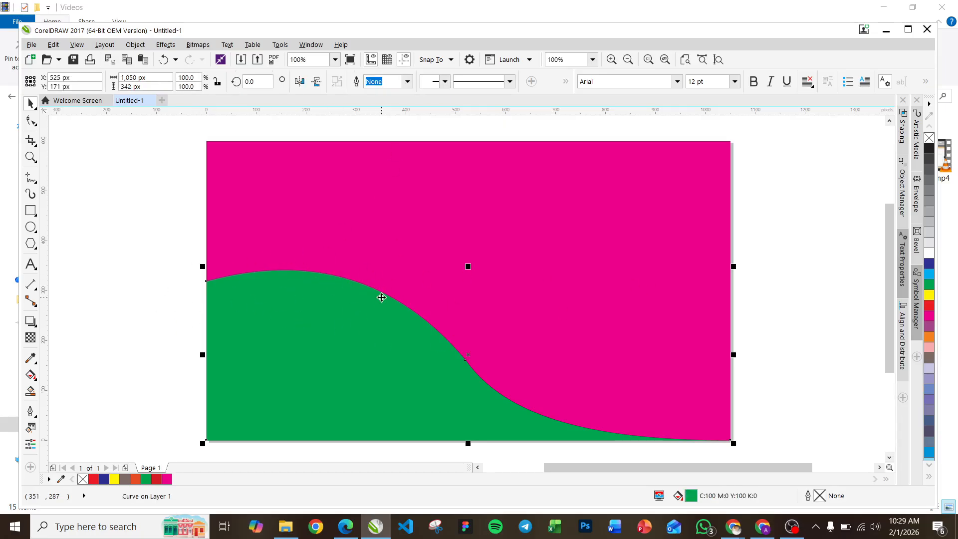
left_click(67, 280)
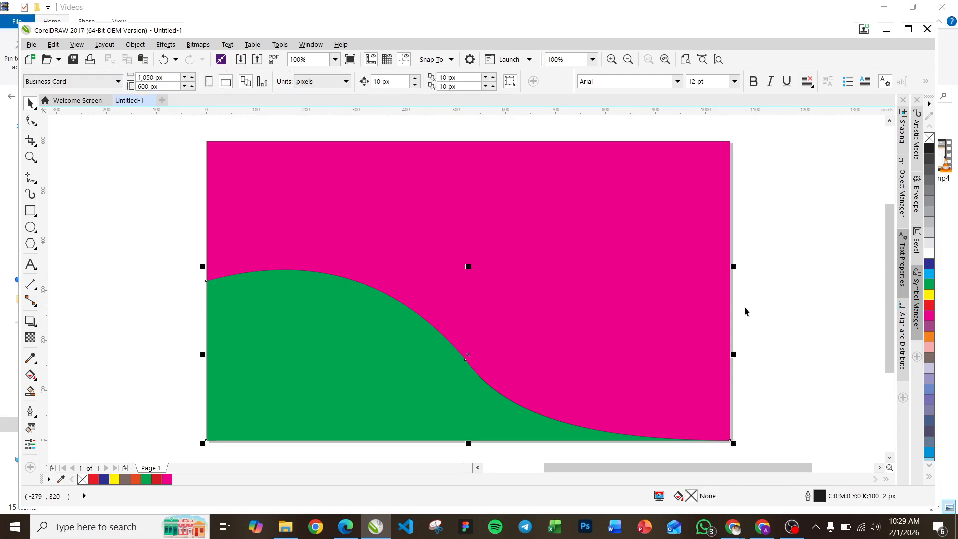
left_click(930, 285)
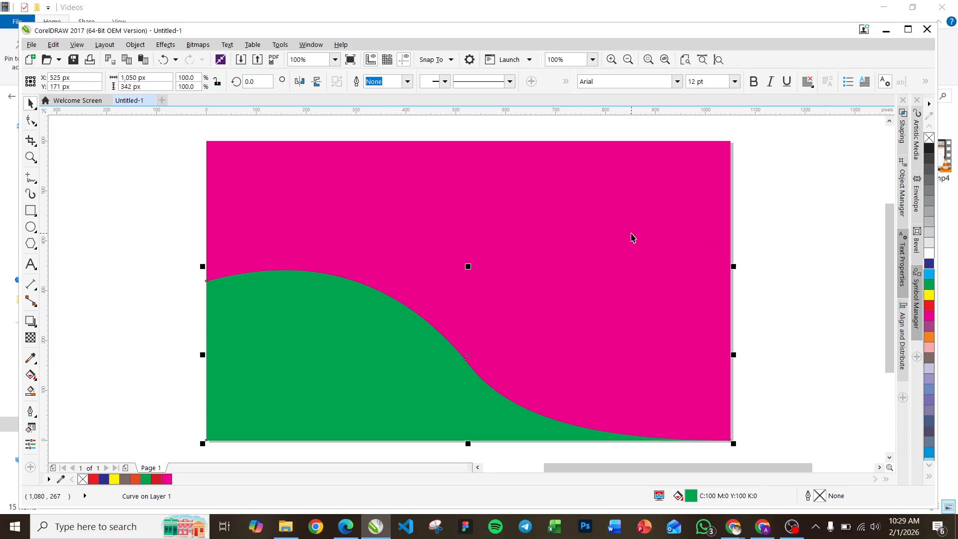
left_click(930, 306)
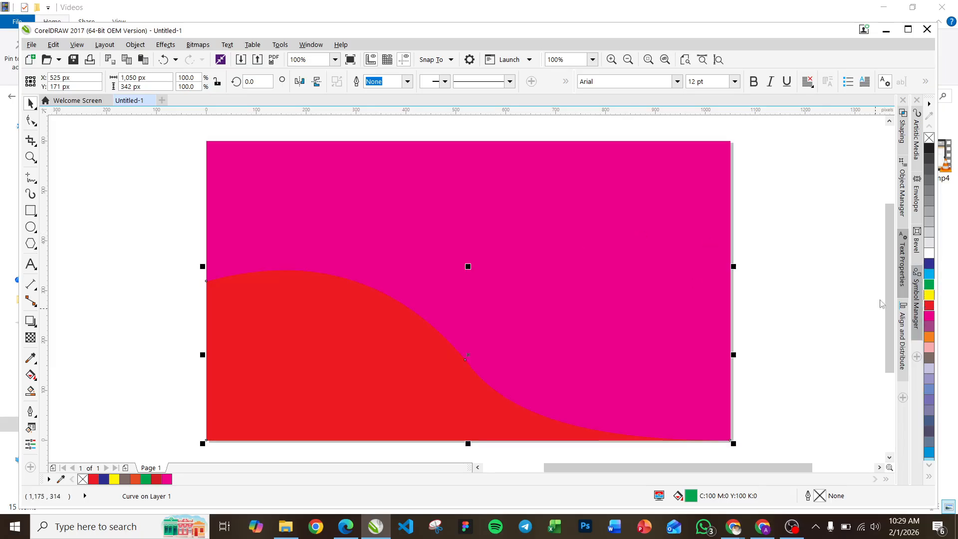
left_click(609, 271)
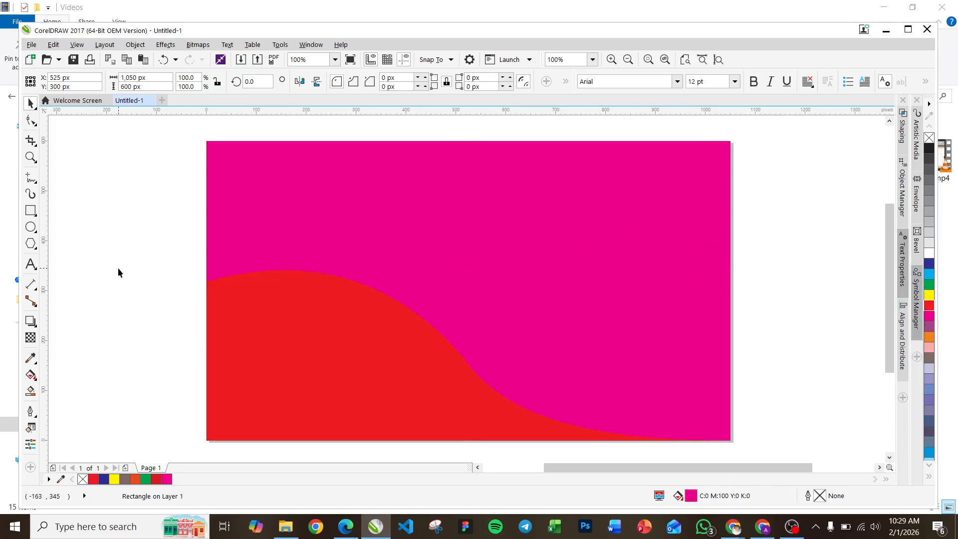
left_click(156, 237)
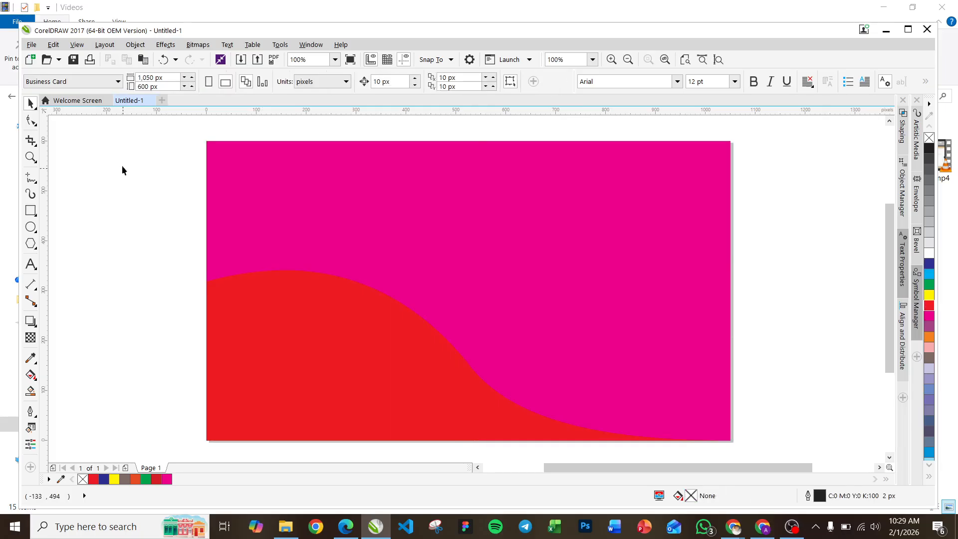